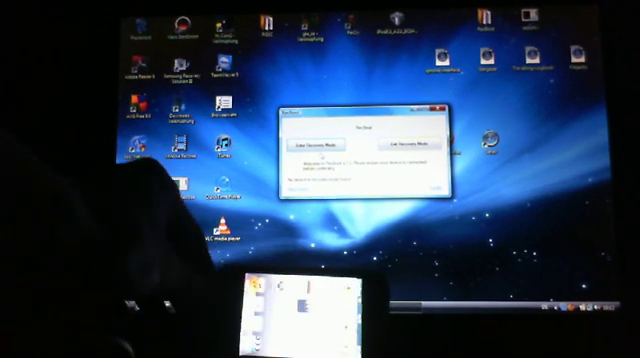
Trigger Enter Recovery Mode in RecBoot to reboot the iPod touch into recovery
{"action": "left_click", "coordinate": [322, 145]}
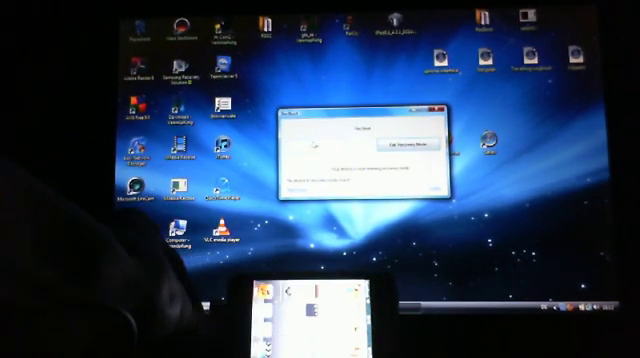